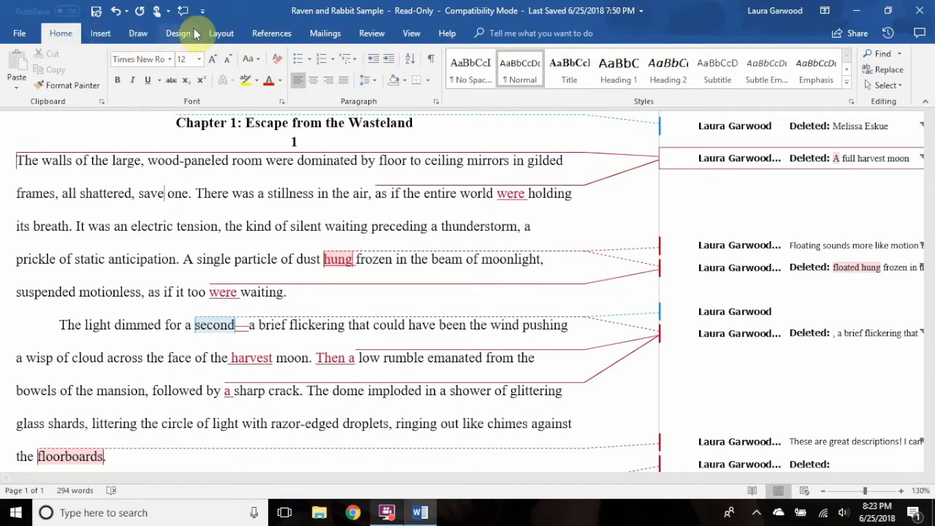
# - Bring up the reviewing tools and look over the tracked changes in the opening paragraphs
pyautogui.click(372, 33)
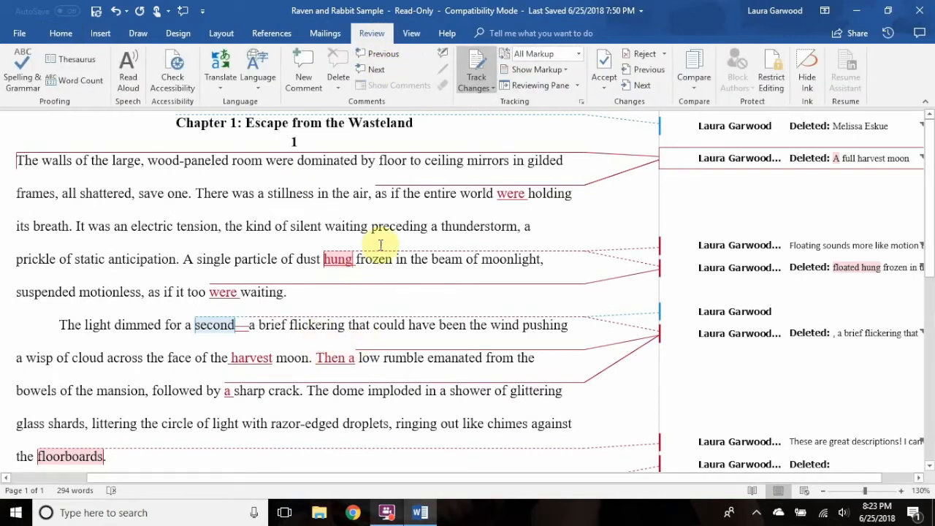
pyautogui.moveTo(389, 234)
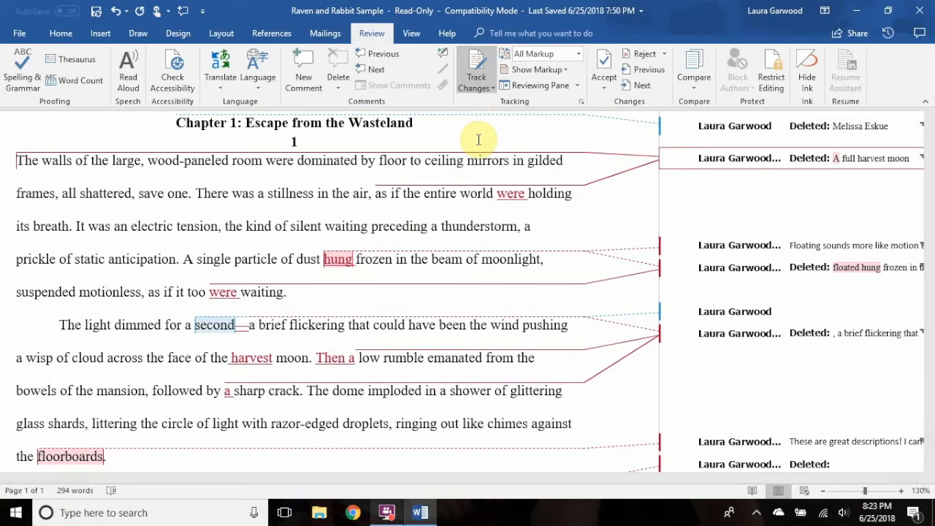
pyautogui.click(165, 196)
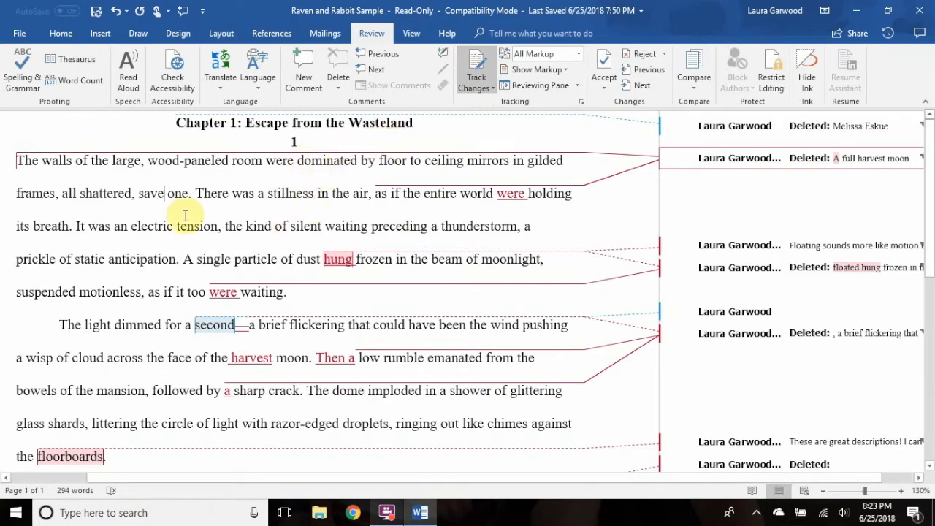
pyautogui.click(478, 62)
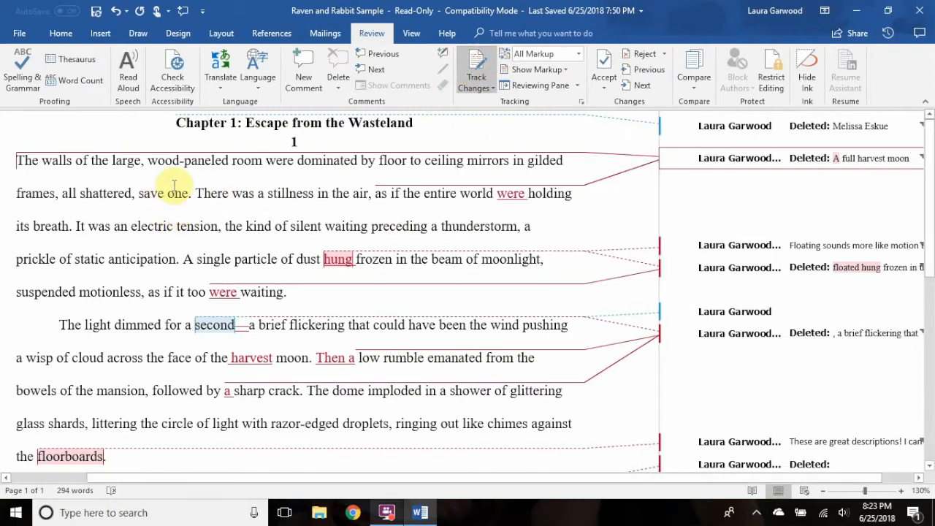
pyautogui.scroll(-1, 174, 184)
pyautogui.scroll(-1, 172, 210)
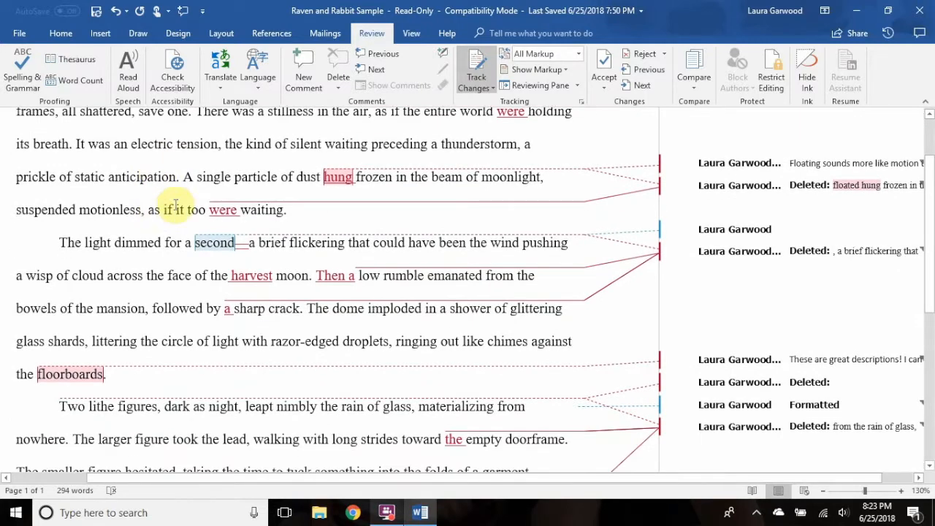
pyautogui.scroll(-1, 101, 289)
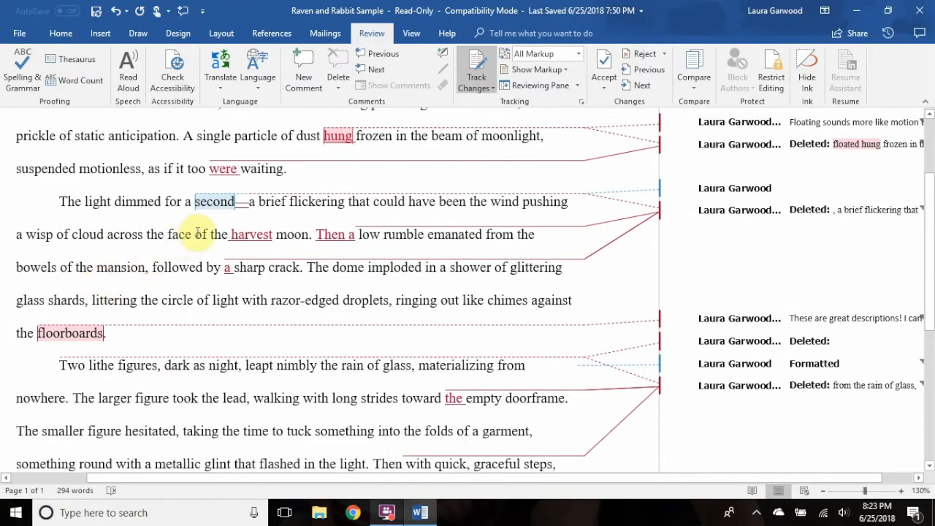
# - Examine the accept and reject options offered for the inserted word "harvest" in the second paragraph
pyautogui.click(242, 234)
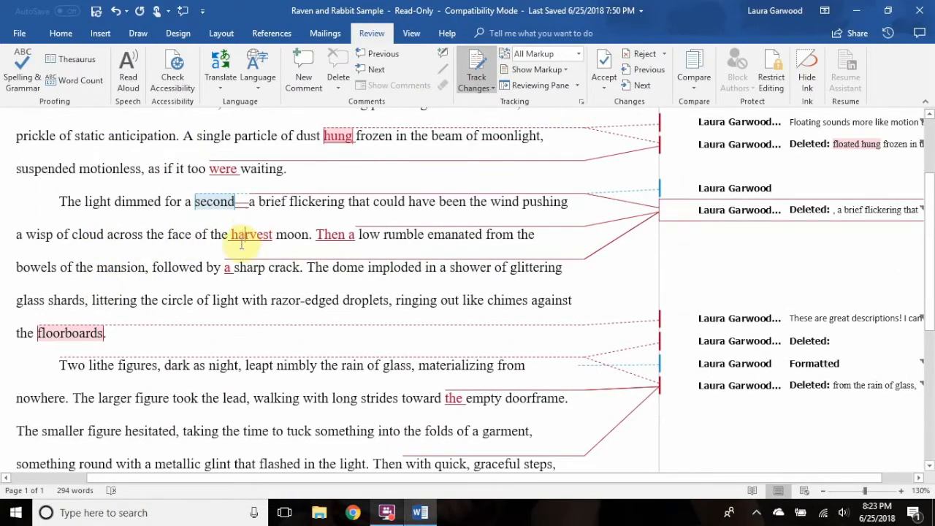
pyautogui.rightClick(248, 240)
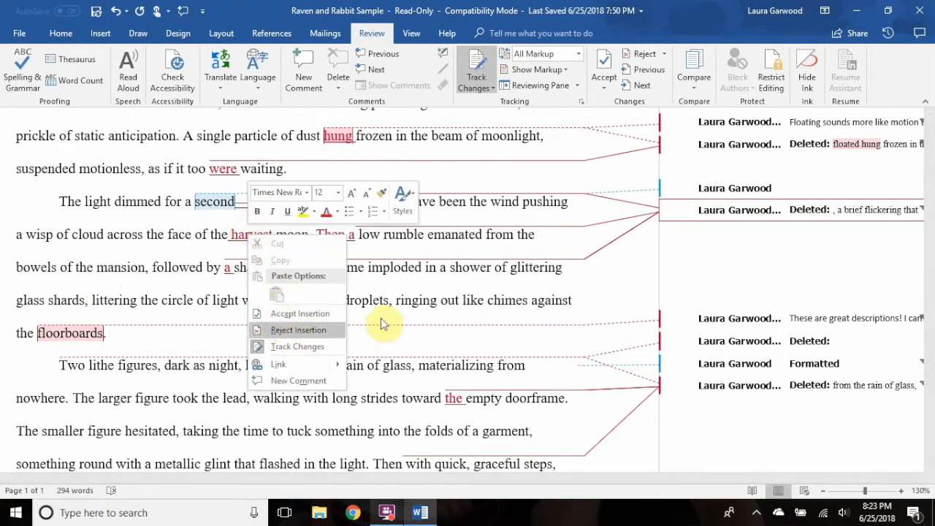
pyautogui.click(447, 295)
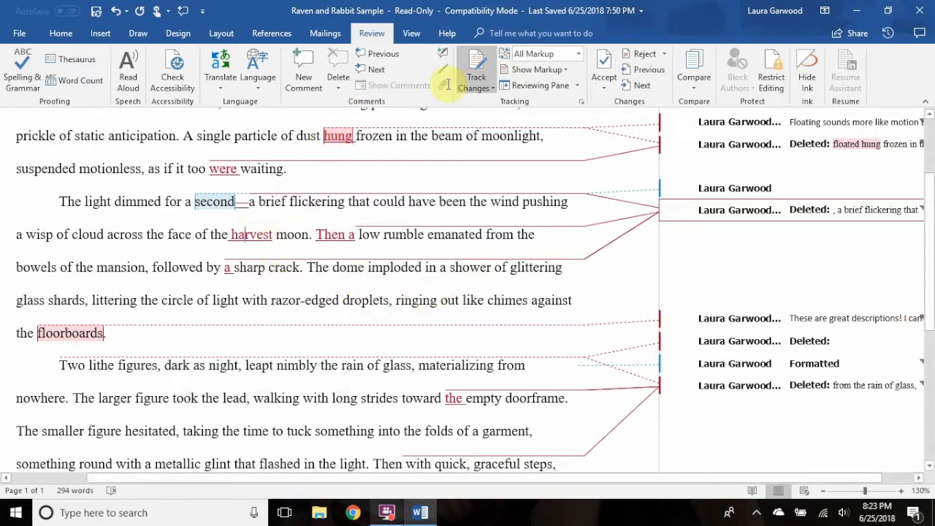
# - Check the available options for accepting and for rejecting tracked changes in the document, without applying any
pyautogui.click(604, 93)
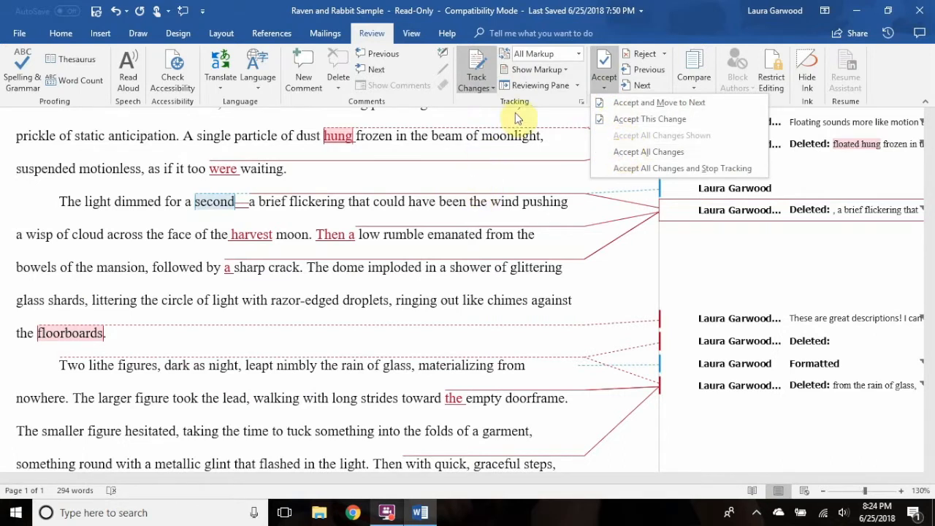
pyautogui.click(663, 55)
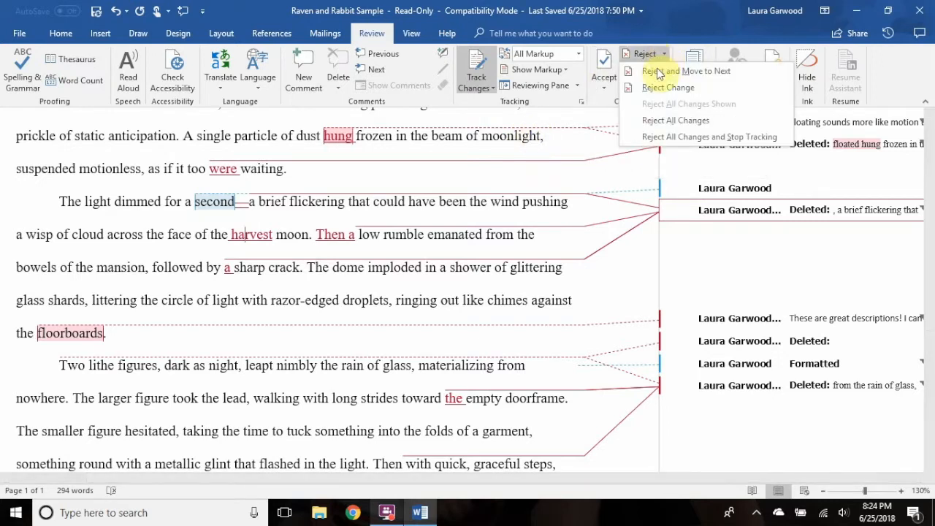
pyautogui.click(462, 206)
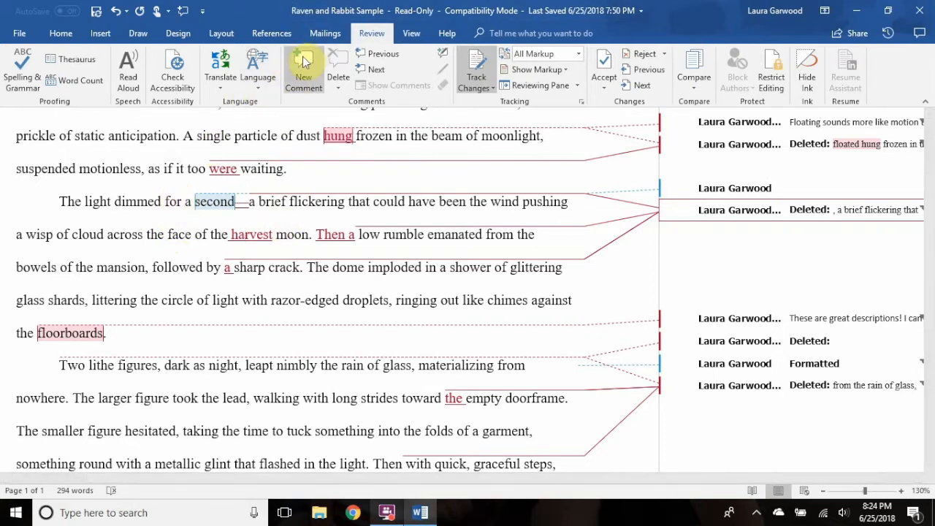
# - Look over the comments and deletions in the margin, stopping at the comment attached to "hung"
pyautogui.scroll(1, 741, 178)
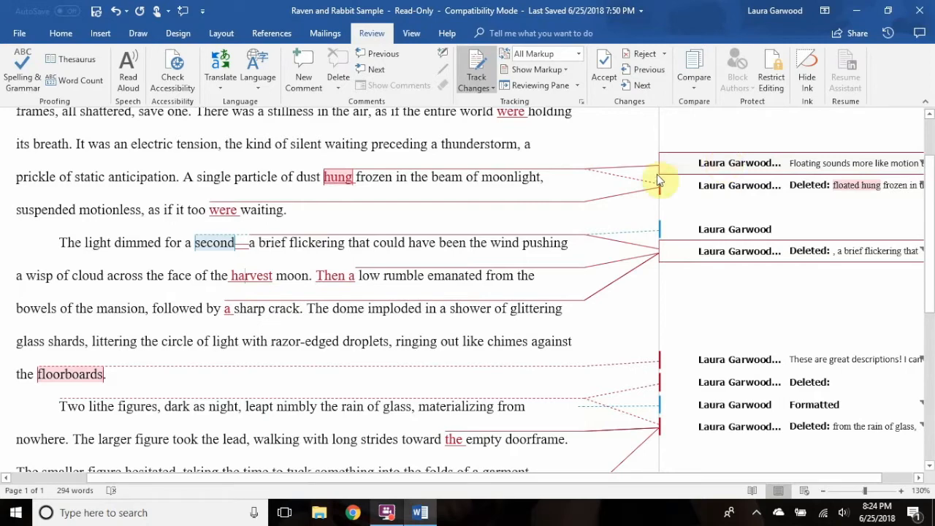
pyautogui.scroll(-1, 435, 225)
pyautogui.scroll(-1, 435, 226)
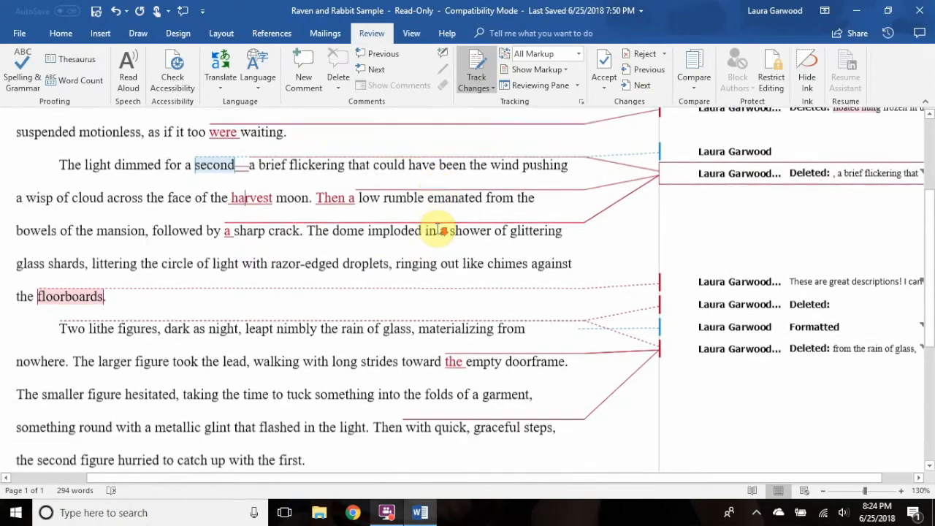
pyautogui.scroll(2, 436, 228)
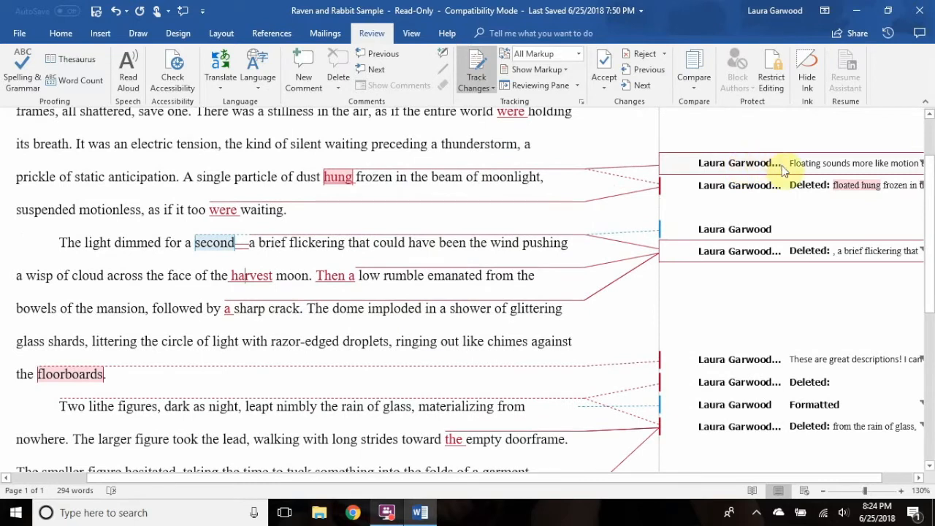
pyautogui.moveTo(802, 165)
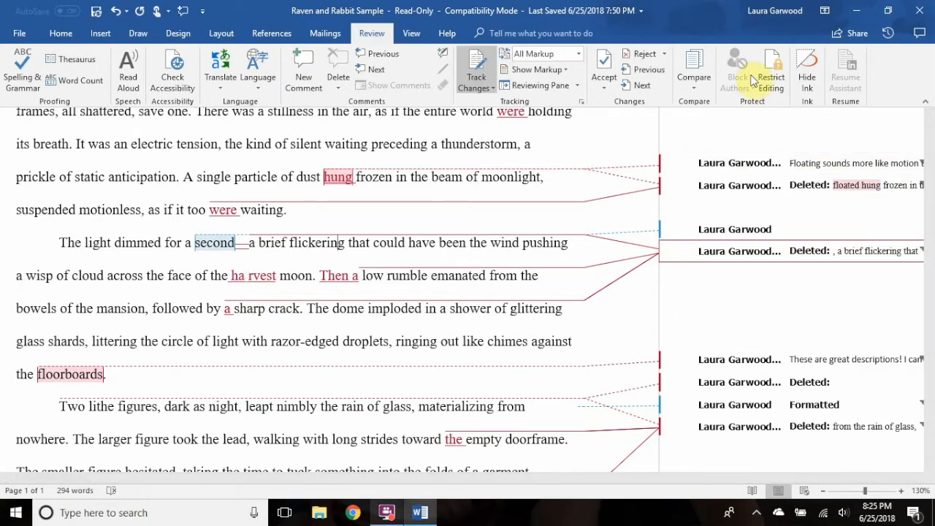
# - Check the options for accepting all changes at once and look through the tracked changes across the whole document
pyautogui.click(604, 86)
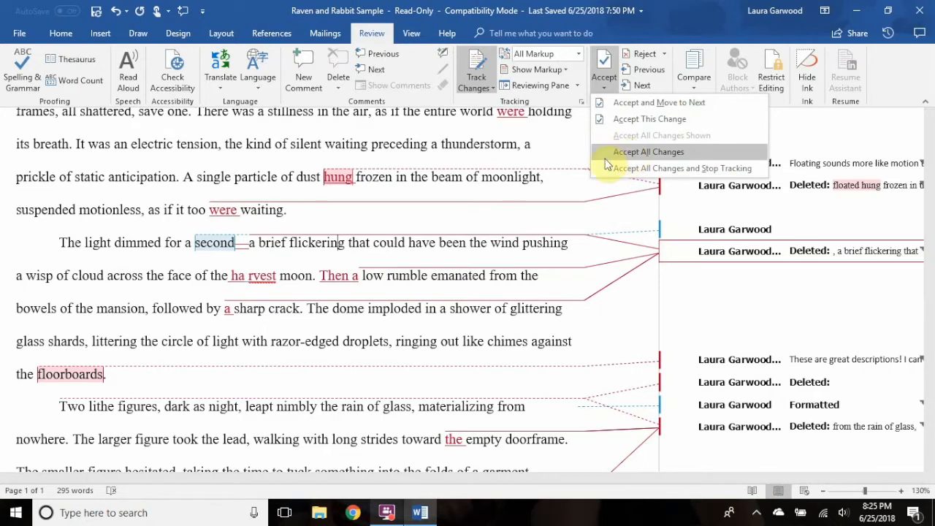
pyautogui.click(639, 151)
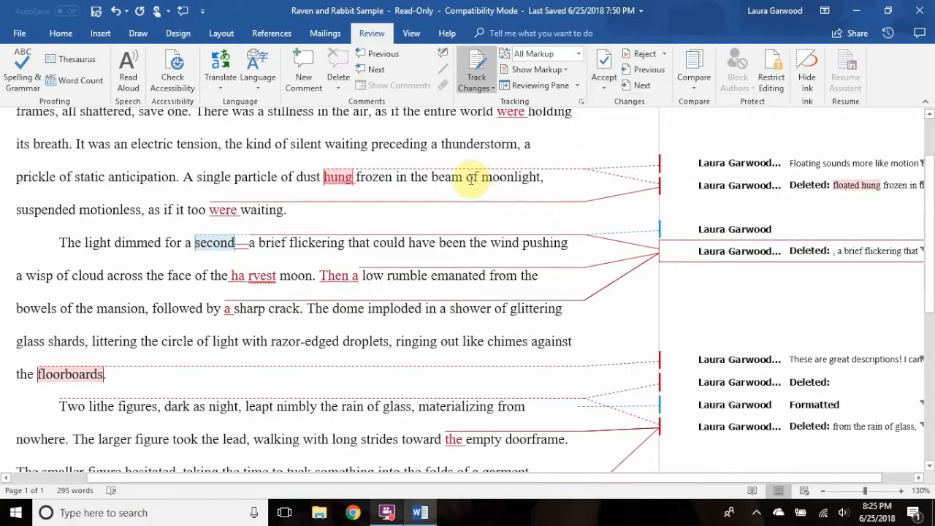
pyautogui.scroll(-1, 424, 171)
pyautogui.scroll(-7, 4, 228)
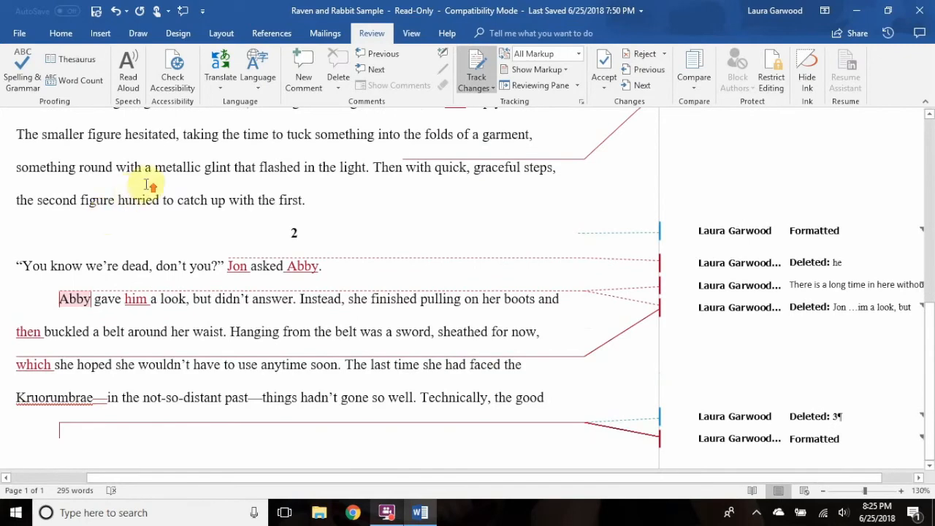
pyautogui.scroll(8, 150, 183)
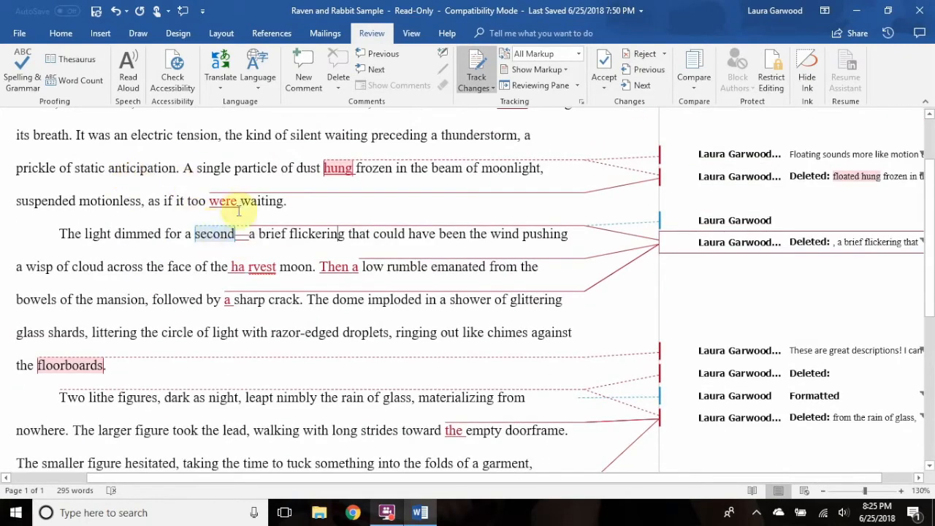
pyautogui.scroll(2, 219, 204)
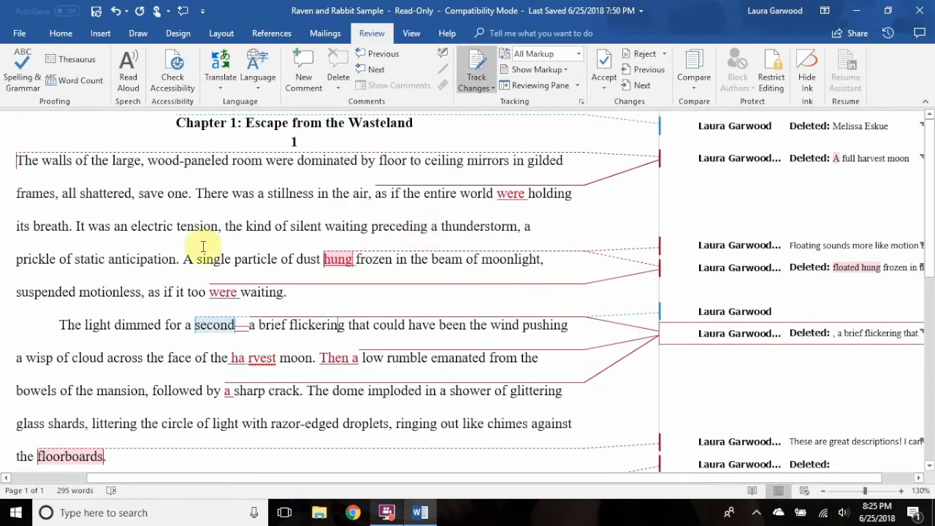
pyautogui.moveTo(332, 208)
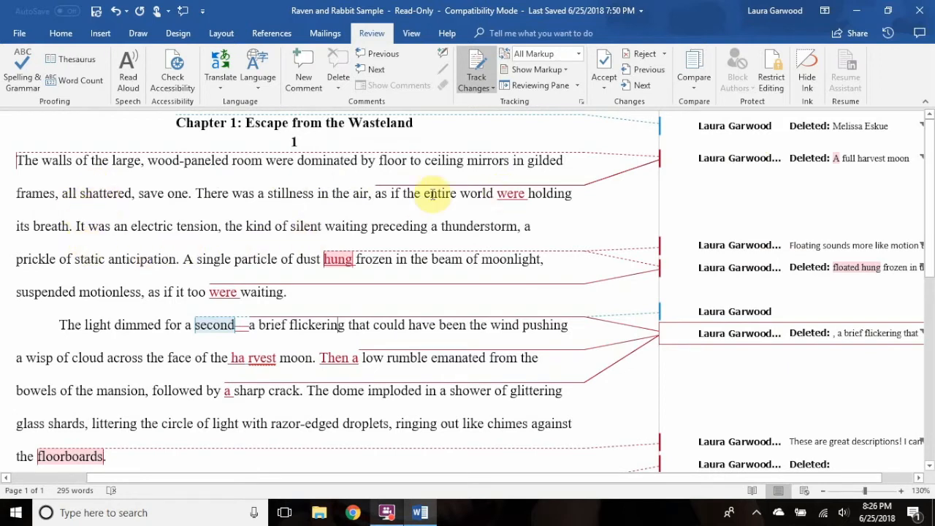
# - Switch the review display to No Markup and remove the stray space inside "ha rvest" in the second paragraph
pyautogui.click(579, 57)
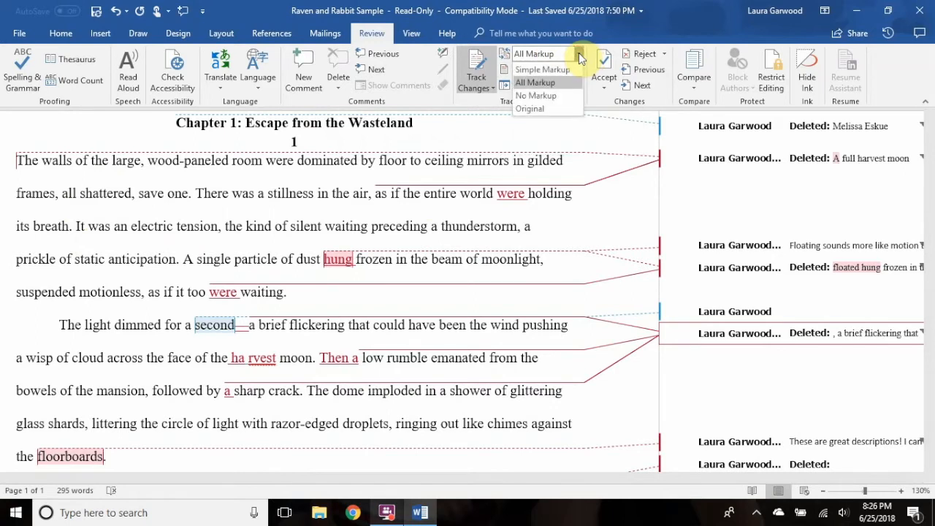
pyautogui.click(548, 96)
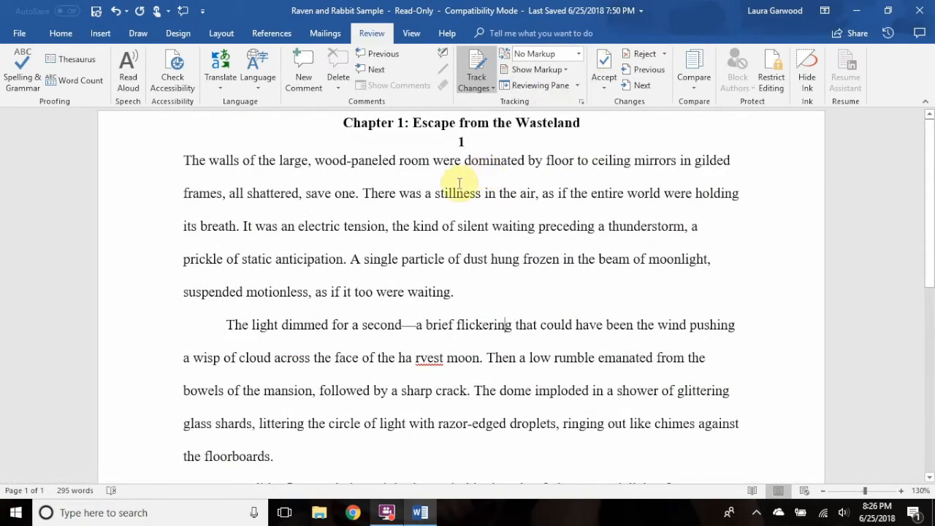
pyautogui.click(415, 358)
pyautogui.press('BackSpace')
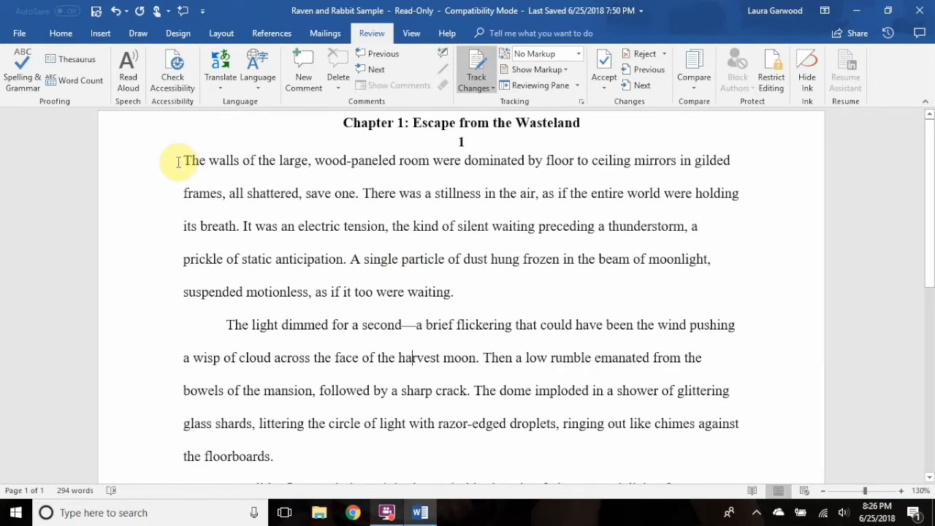
# - Switch the review display back to All Markup and check the list of recent actions that can be undone
pyautogui.click(580, 54)
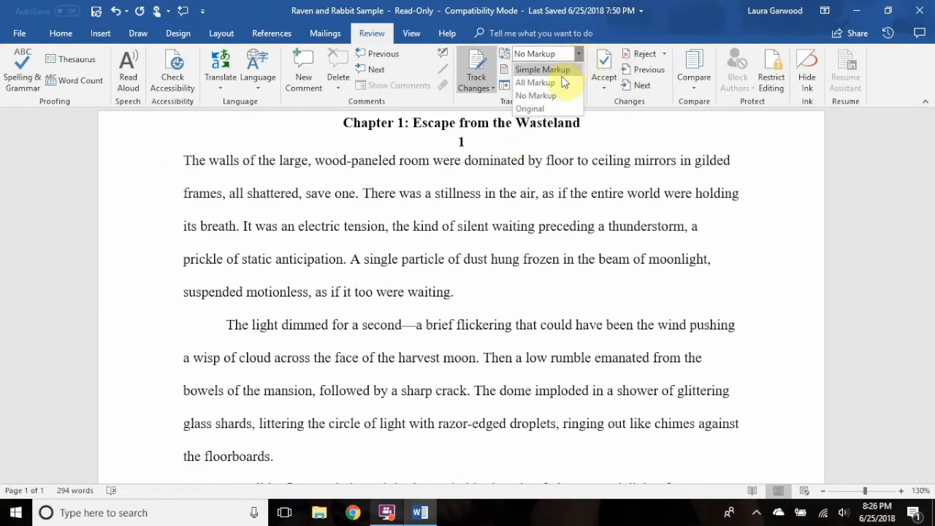
pyautogui.click(557, 82)
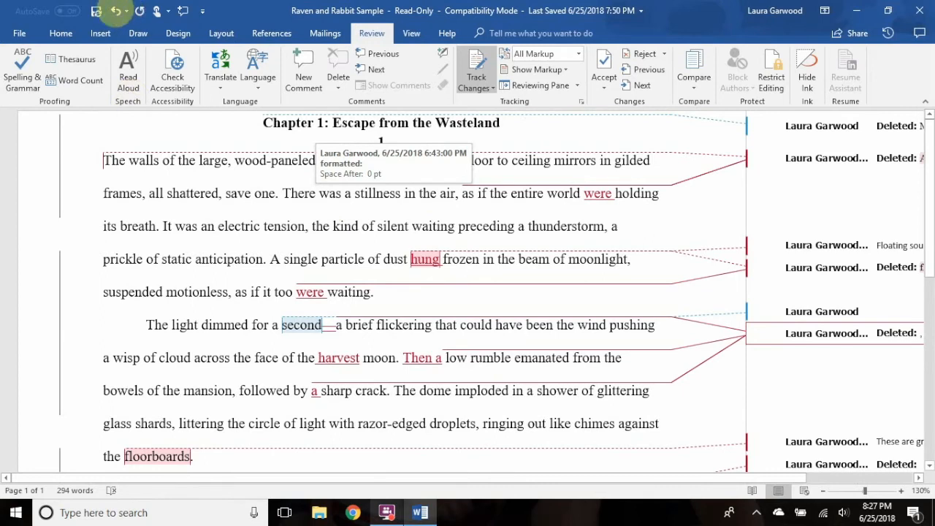
pyautogui.click(126, 13)
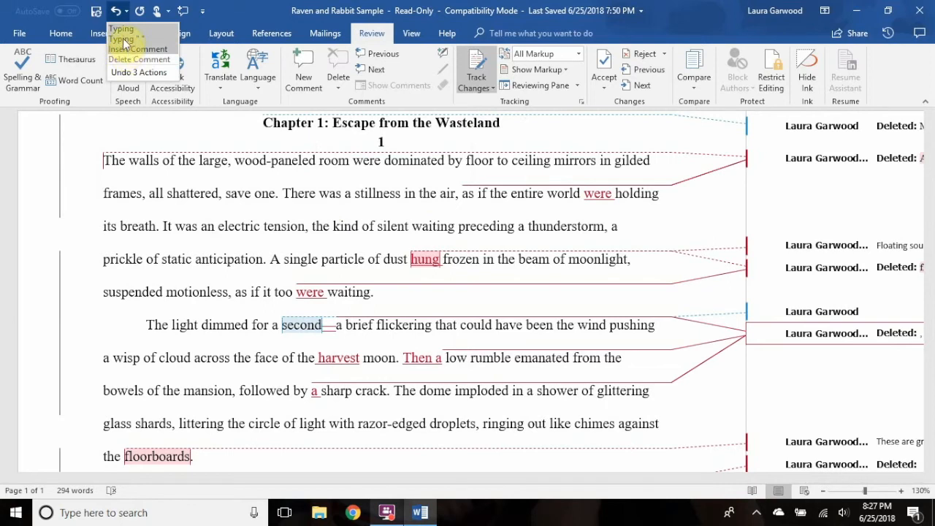
pyautogui.click(233, 183)
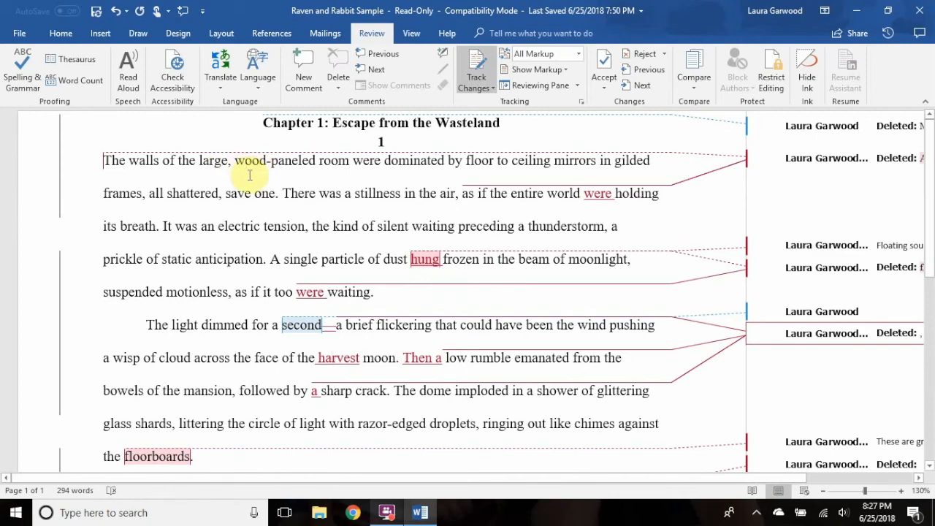
# - View the full comment attached to the word "hung" in the first paragraph
pyautogui.scroll(-2, 256, 179)
pyautogui.scroll(2, 259, 186)
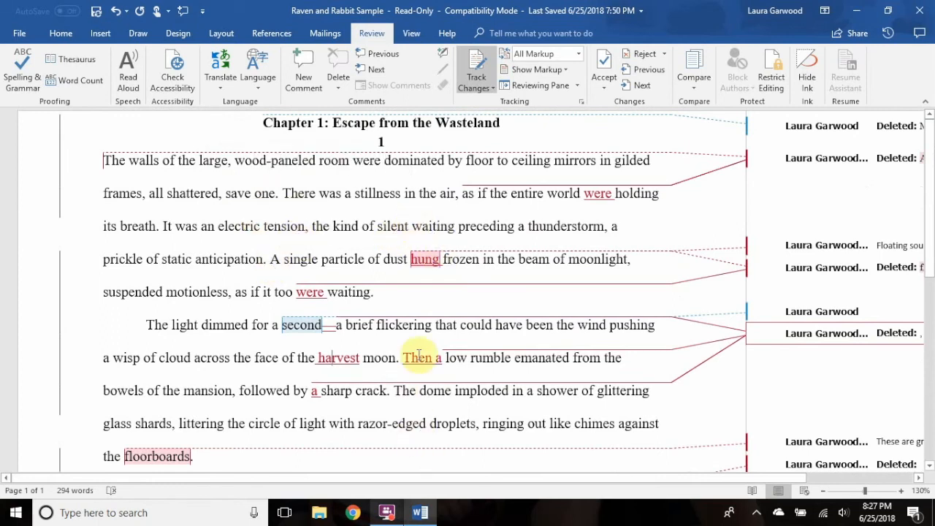
pyautogui.moveTo(422, 265)
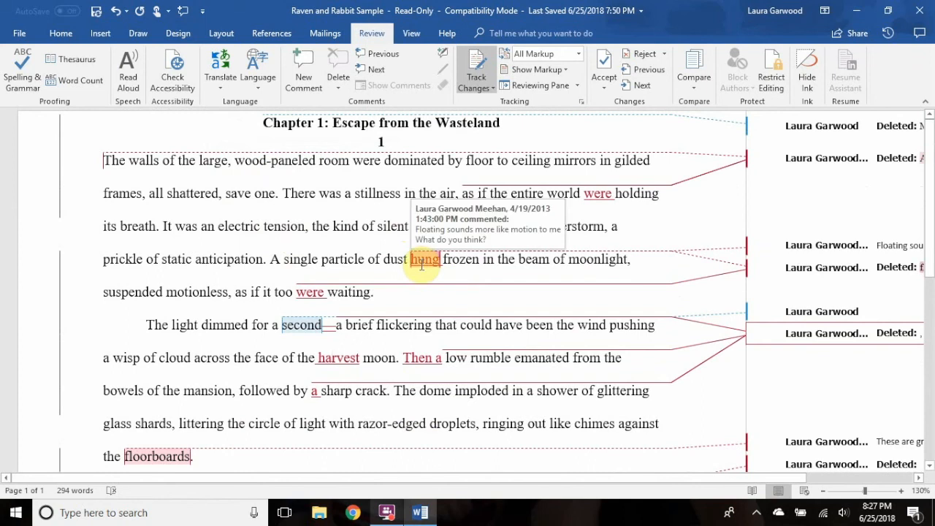